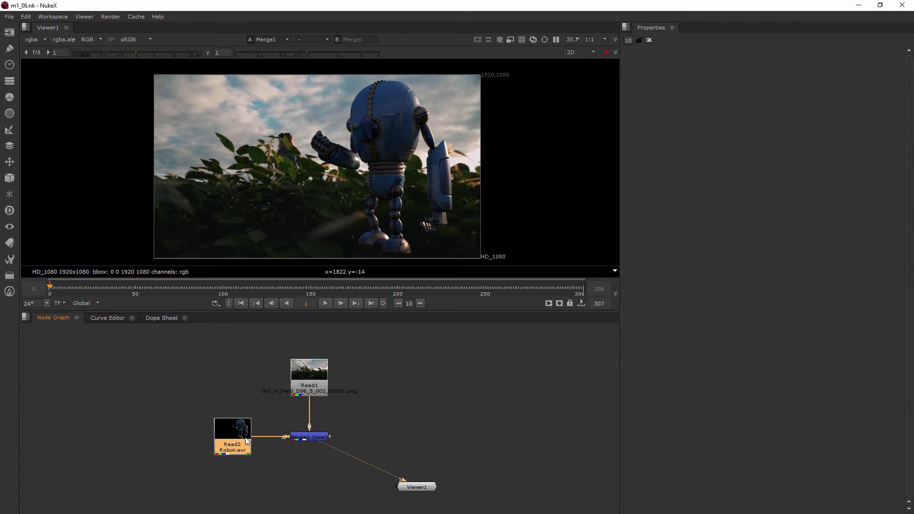
# - Move Viewer1 up so it sits directly below Merge1 in the Node Graph
pyautogui.moveTo(419, 485); pyautogui.dragTo(320, 479)
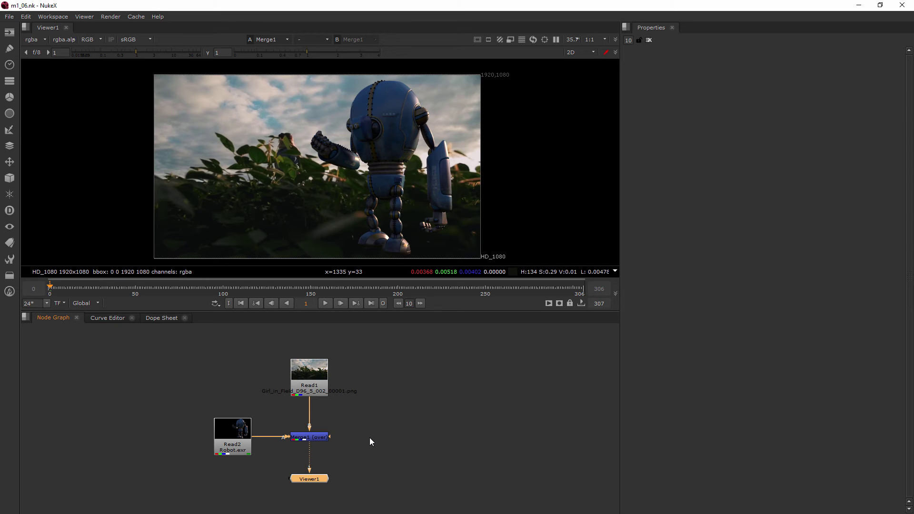
# - Read in Robot_notPremultiplied.exr as Read3 and view it, showing the robot over flat blue
pyautogui.click(411, 398)
pyautogui.press('r')
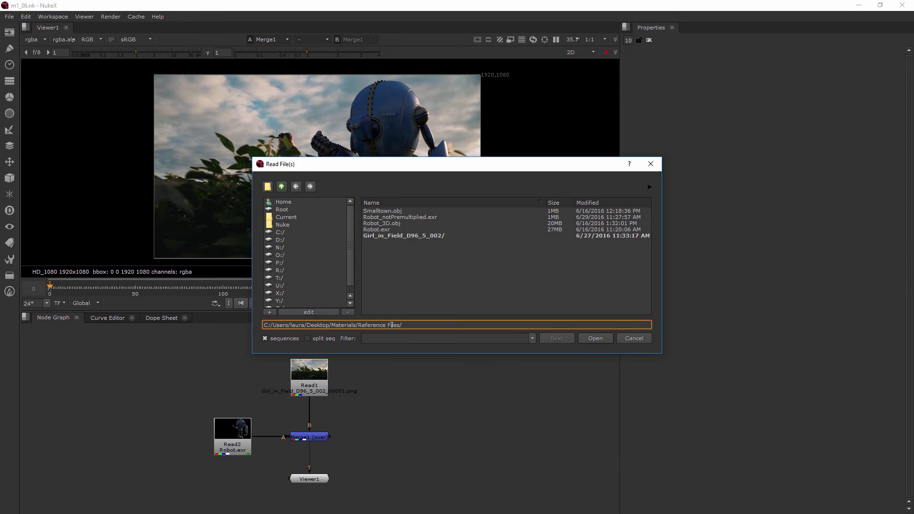
pyautogui.click(413, 218)
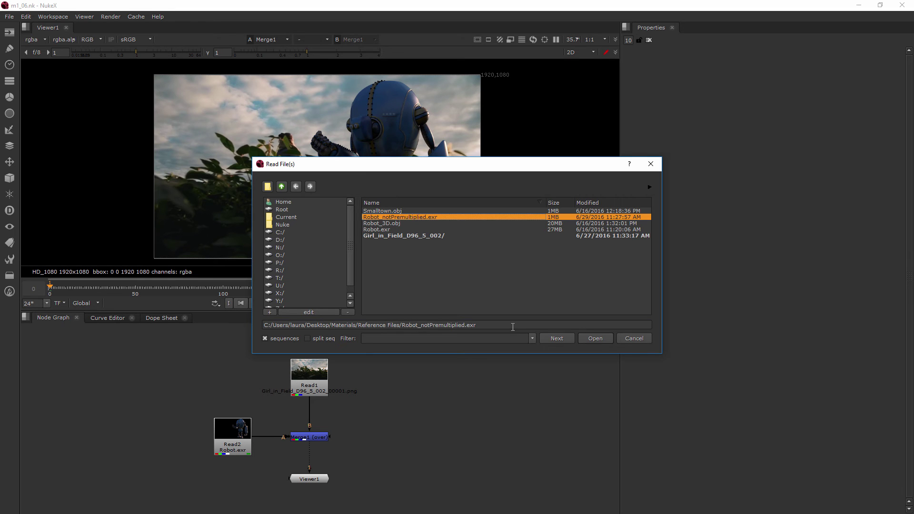
pyautogui.click(595, 338)
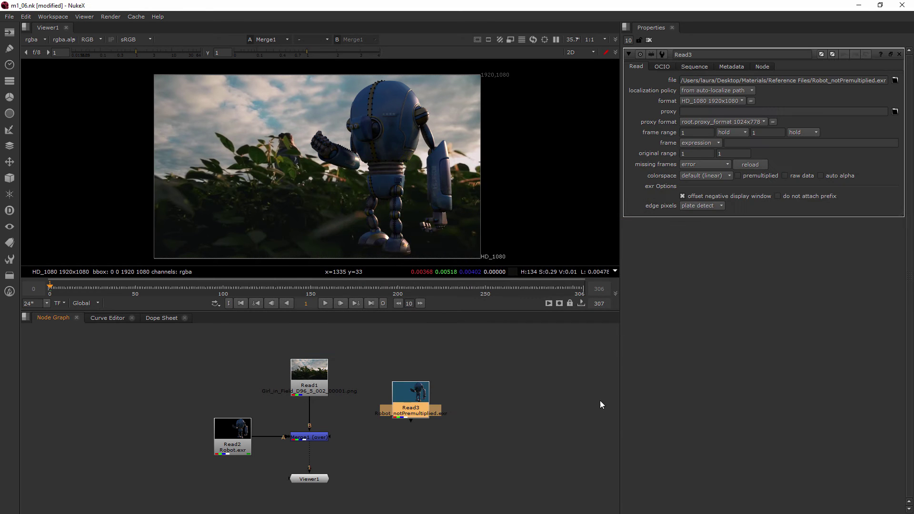
pyautogui.press('1')
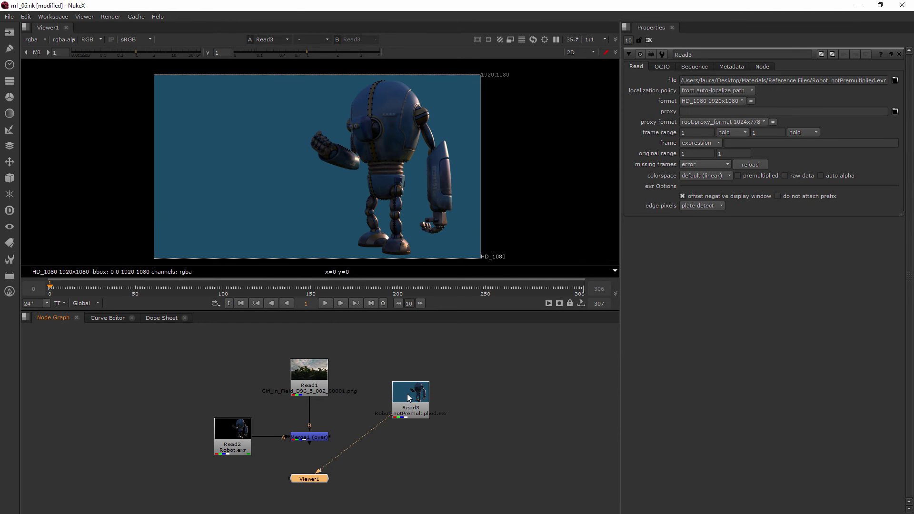
pyautogui.moveTo(408, 398); pyautogui.dragTo(413, 383)
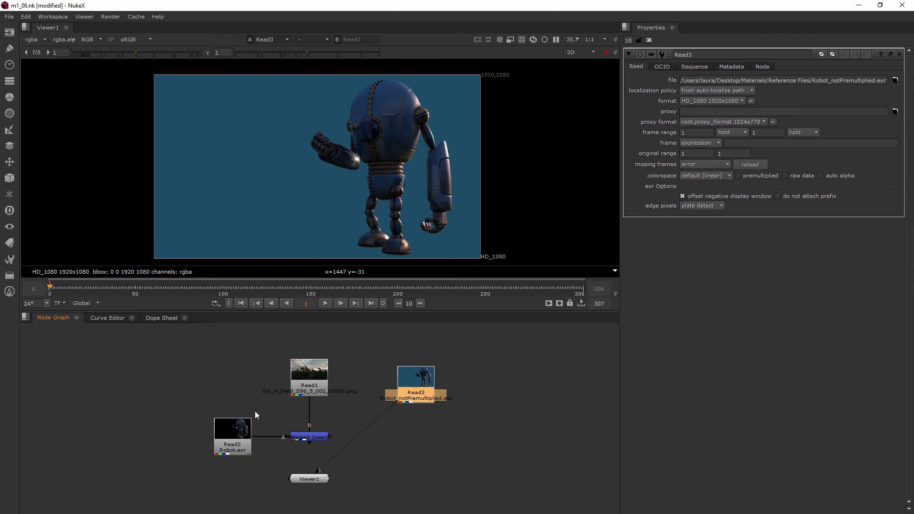
# - Create Merge2 with A from Read3 and B from the field plate, and view it
pyautogui.click(412, 449)
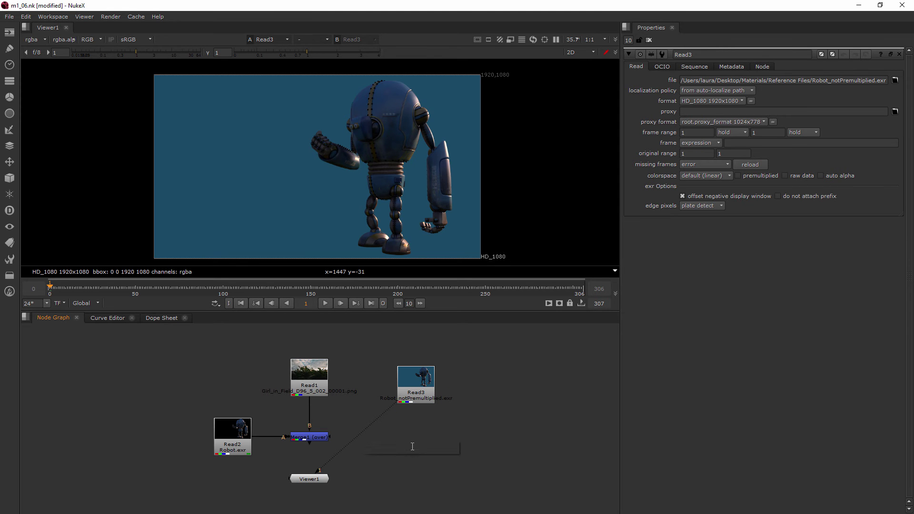
pyautogui.press('Tab')
pyautogui.write('mer')
pyautogui.press('Return')
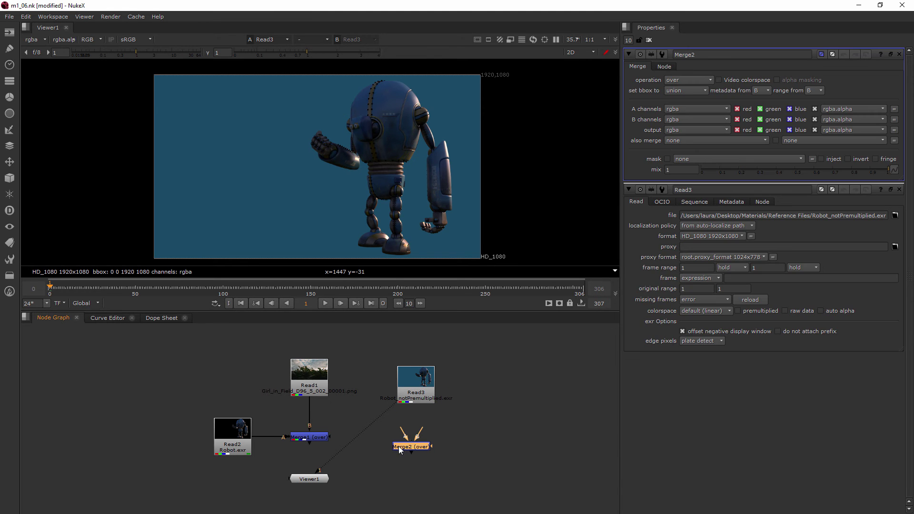
pyautogui.moveTo(412, 432); pyautogui.dragTo(321, 385)
pyautogui.moveTo(402, 432); pyautogui.dragTo(415, 395)
pyautogui.moveTo(411, 448); pyautogui.dragTo(418, 445)
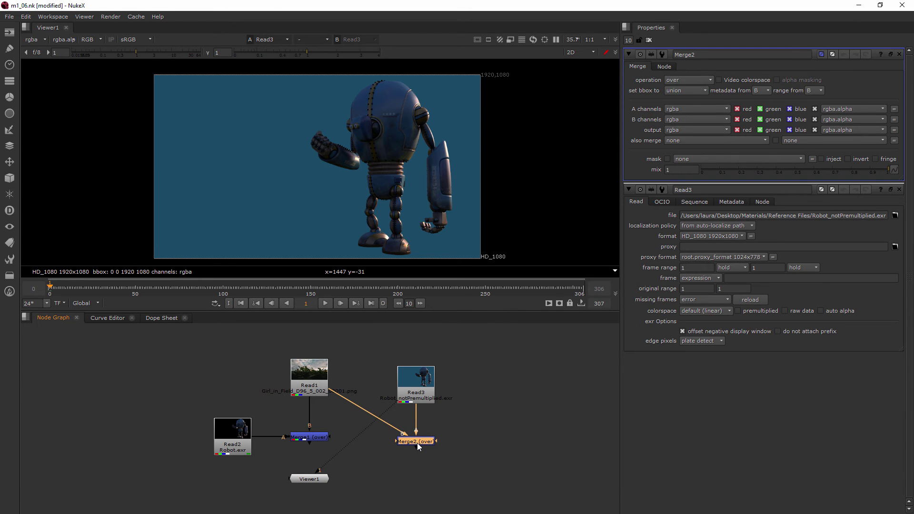
pyautogui.moveTo(394, 405); pyautogui.dragTo(403, 442)
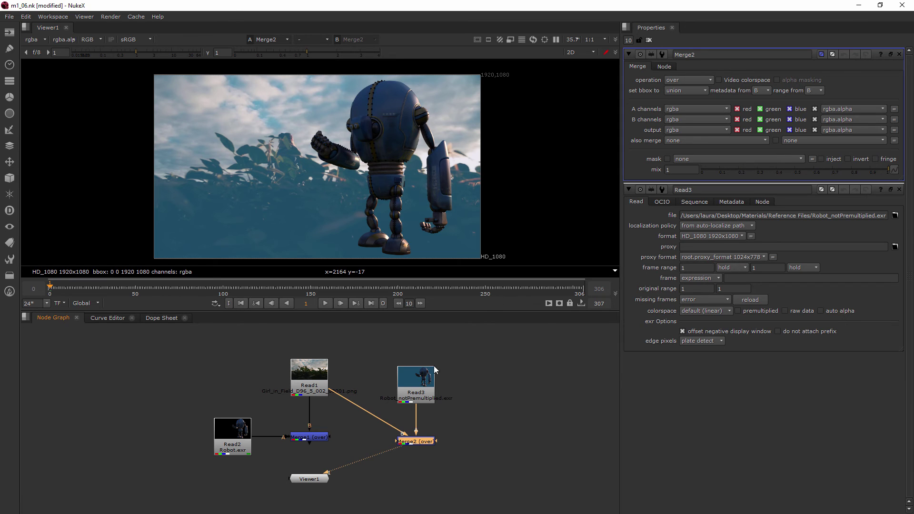
# - Move Read3 higher up in the node graph
pyautogui.moveTo(424, 386); pyautogui.dragTo(424, 379)
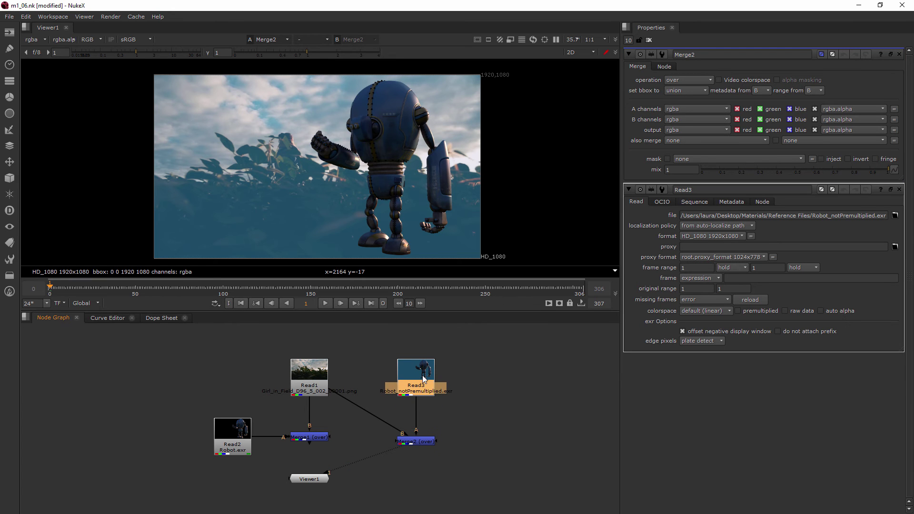
pyautogui.click(448, 431)
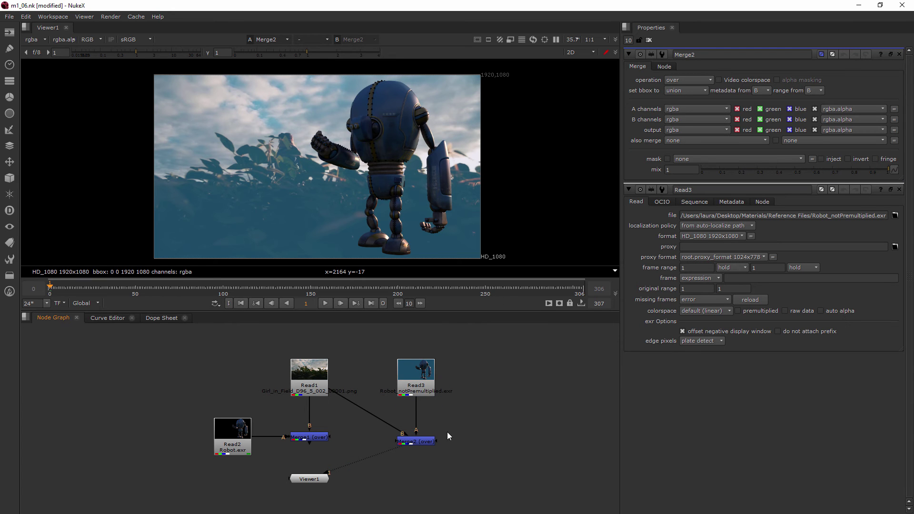
pyautogui.moveTo(417, 374); pyautogui.dragTo(416, 356)
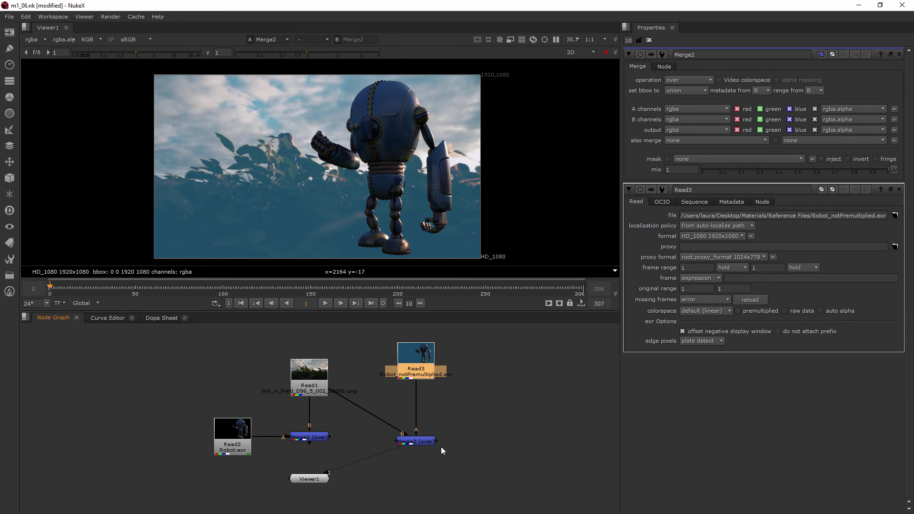
# - Insert a Premult1 node between Read3 and Merge2
pyautogui.click(448, 411)
pyautogui.press('Tab')
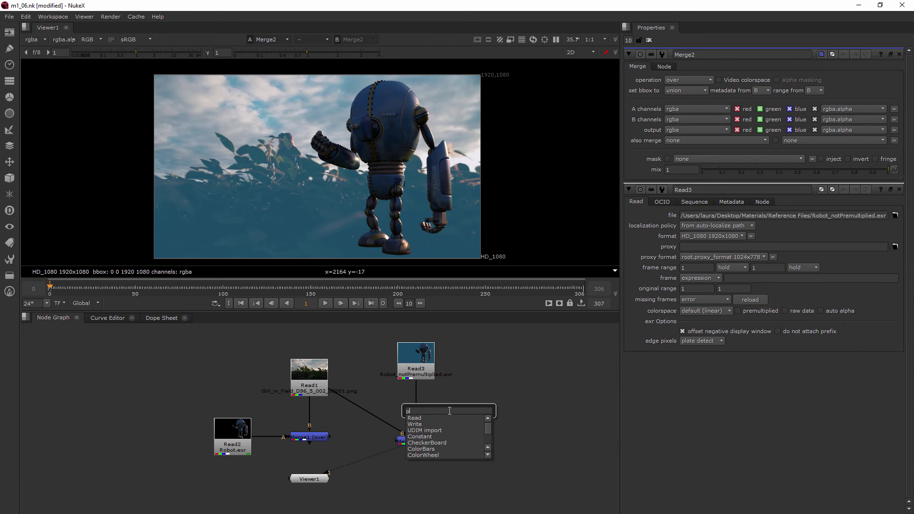
pyautogui.write('remult')
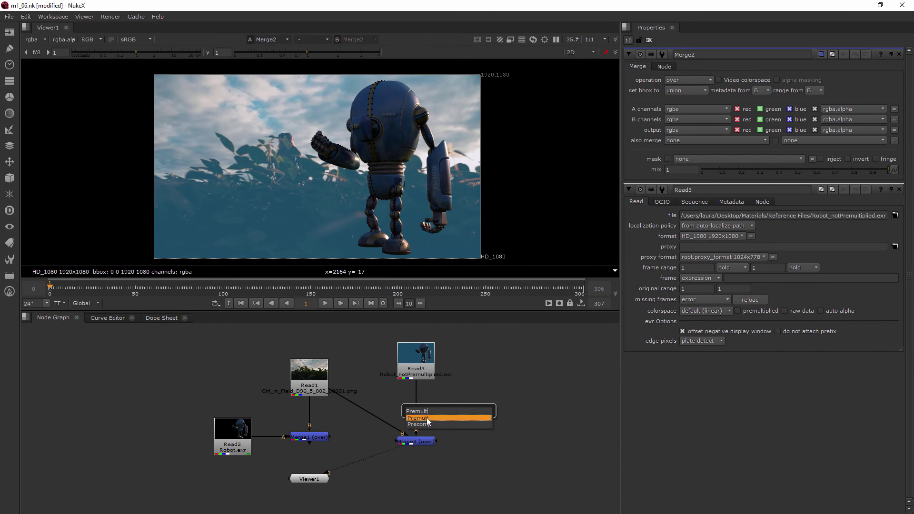
pyautogui.press('Return')
pyautogui.moveTo(457, 412); pyautogui.dragTo(421, 404)
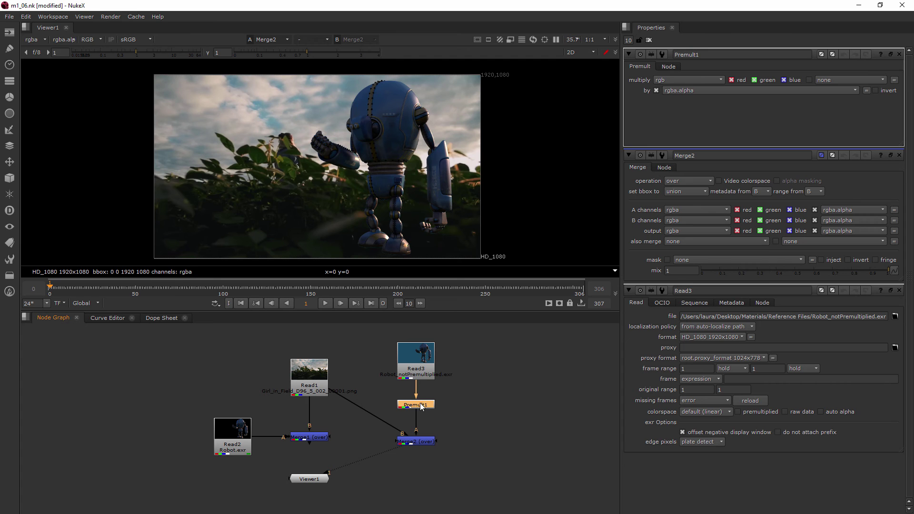
# - Check Read3's alpha channel, then place Viewer1 under Merge2 and move Read2 left
pyautogui.click(420, 375)
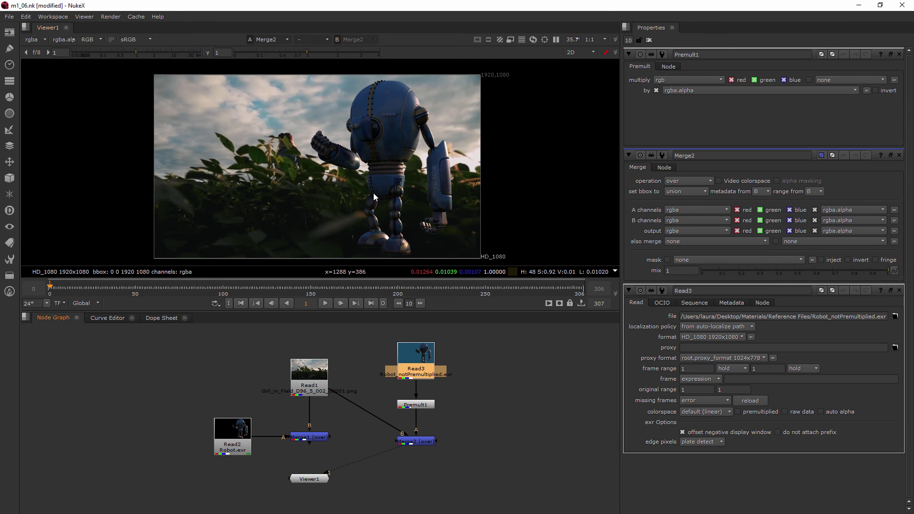
pyautogui.press('a')
pyautogui.press('a')
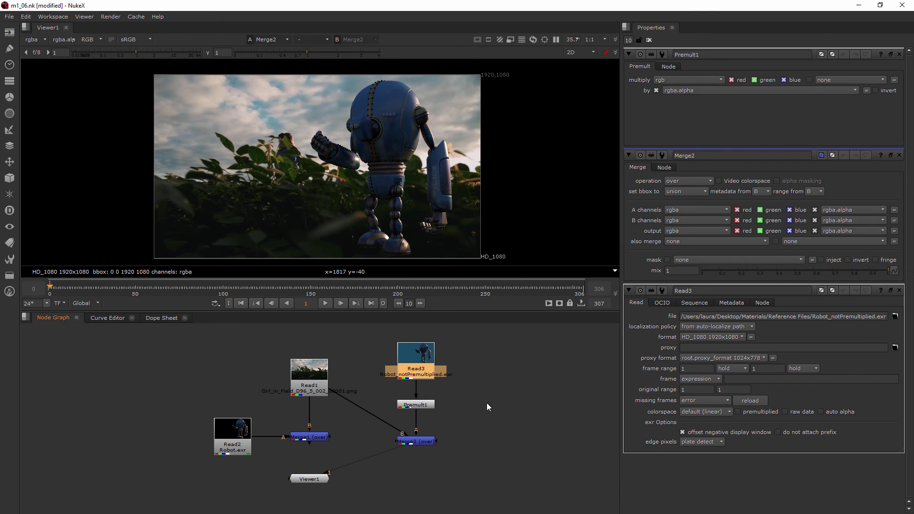
pyautogui.moveTo(326, 479); pyautogui.dragTo(393, 480)
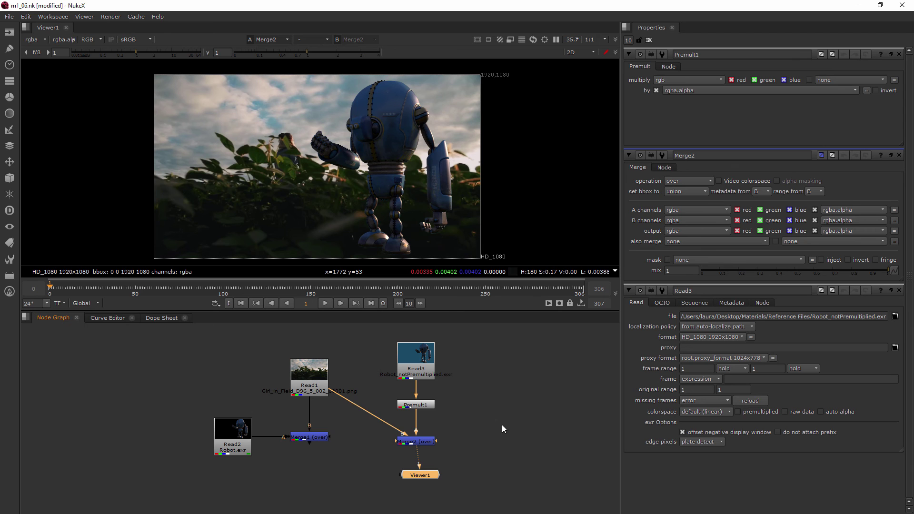
pyautogui.moveTo(233, 435); pyautogui.dragTo(154, 436)
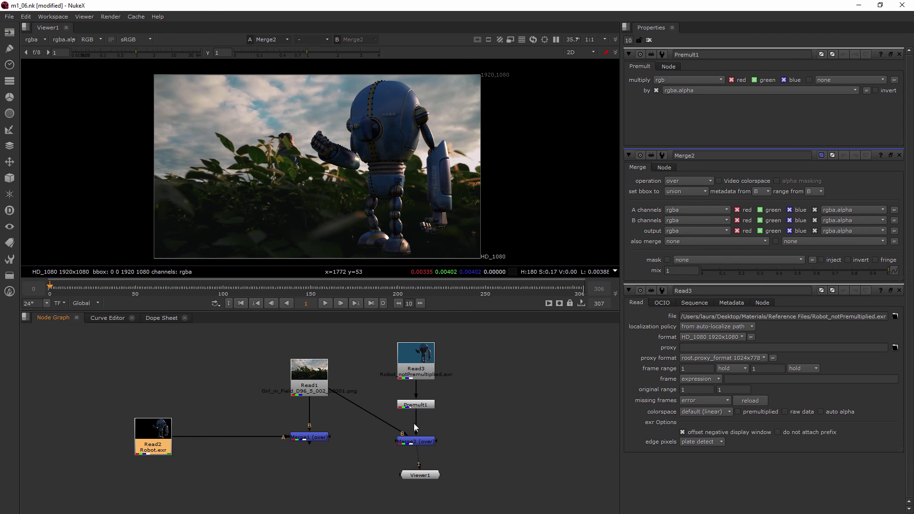
# - Connect Viewer1 to Read2, park it below, and zoom to 400% on the robot's head
pyautogui.moveTo(419, 475); pyautogui.dragTo(352, 483)
pyautogui.moveTo(399, 456); pyautogui.dragTo(164, 441)
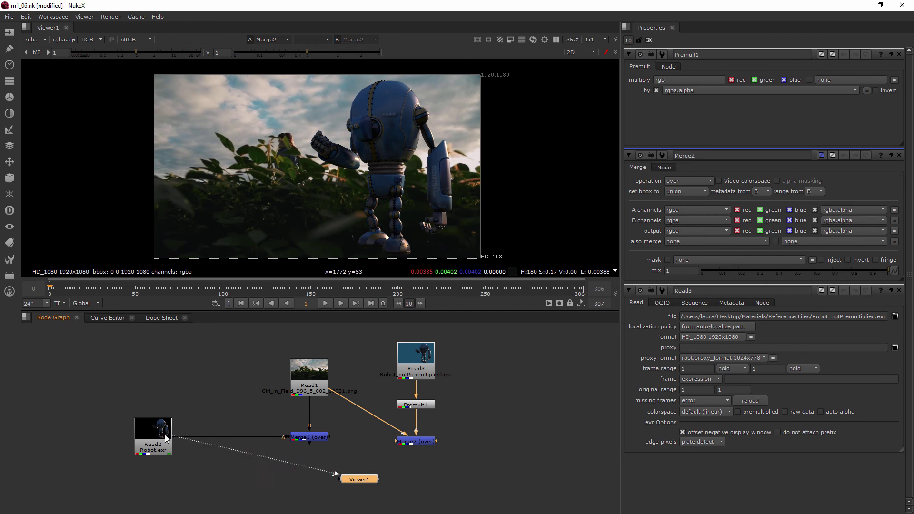
pyautogui.moveTo(372, 478); pyautogui.dragTo(166, 489)
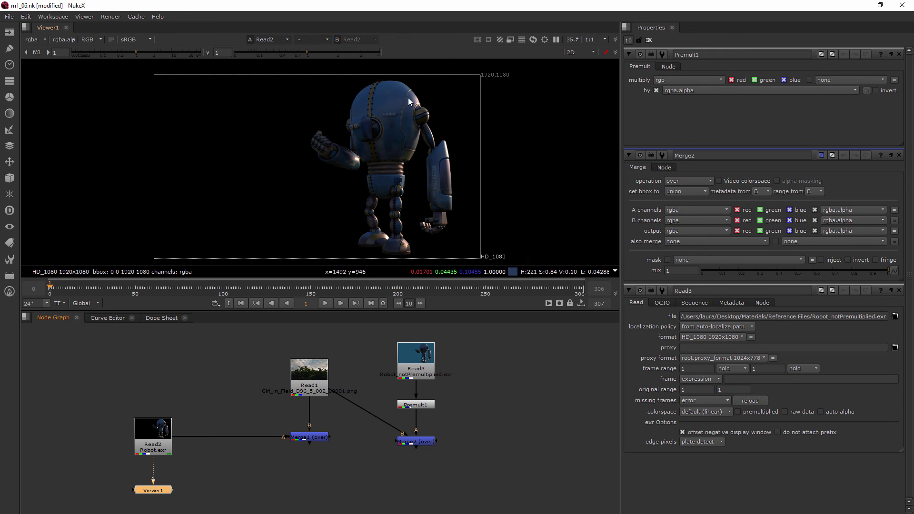
pyautogui.scroll(5, 410, 97)
pyautogui.scroll(5, 423, 103)
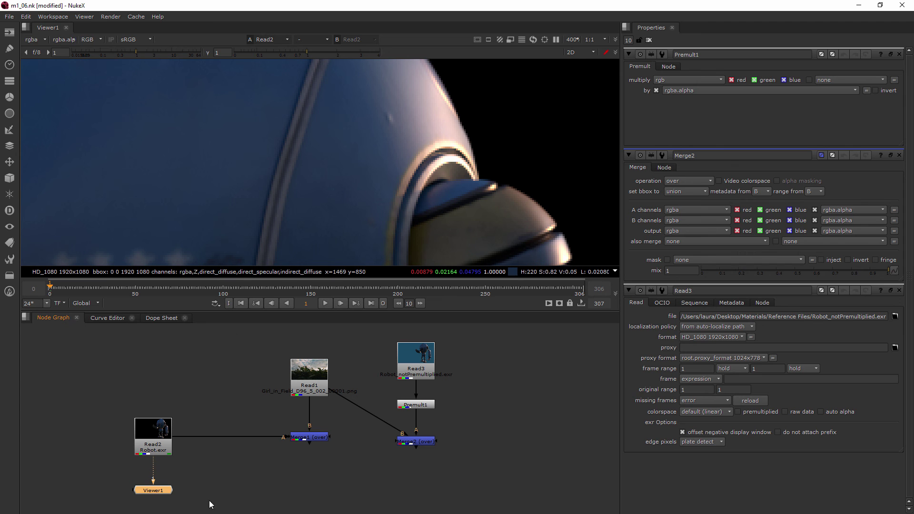
# - Insert Unpremult1 between Robot.exr and Merge1 and view its output
pyautogui.click(217, 482)
pyautogui.press('Tab')
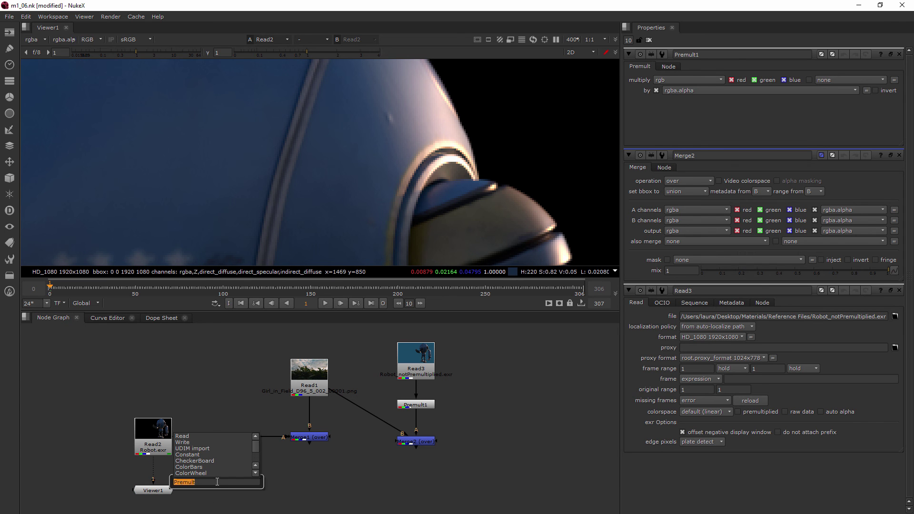
pyautogui.write('unp')
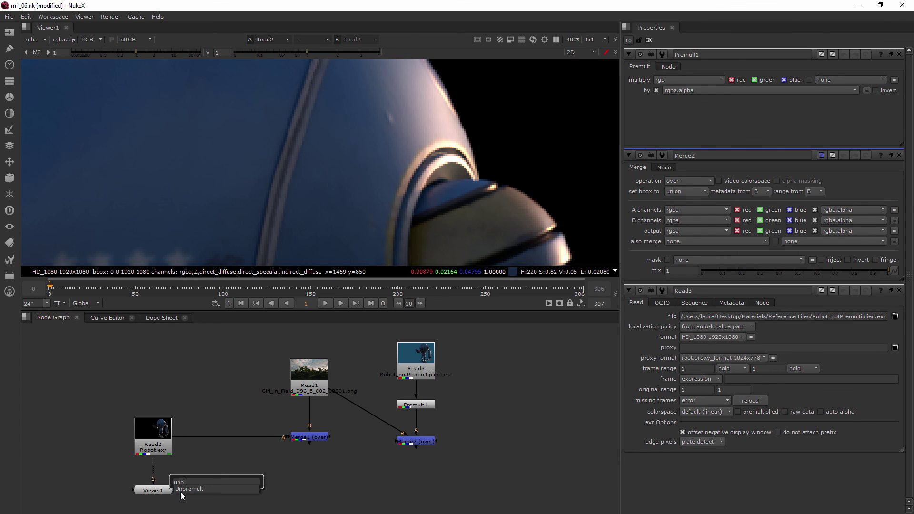
pyautogui.press('Return')
pyautogui.moveTo(203, 483); pyautogui.dragTo(188, 439)
pyautogui.press('1')
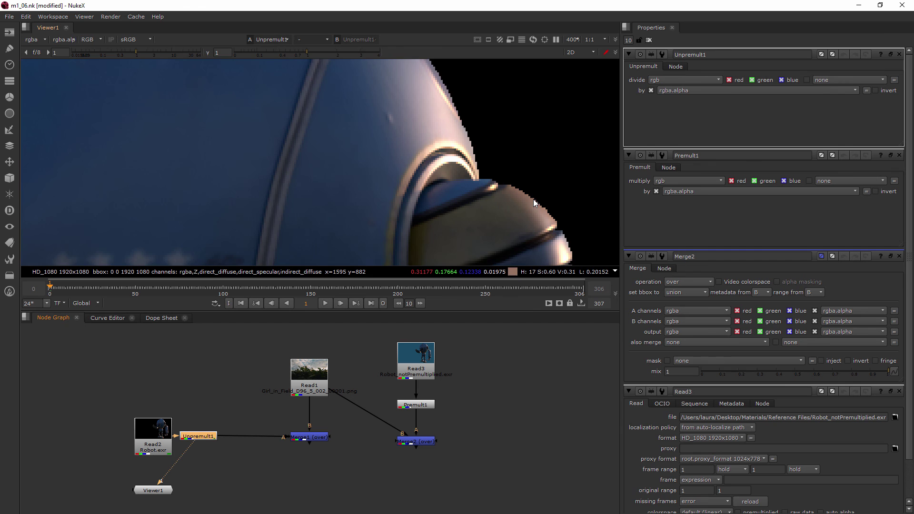
# - Inspect the unpremultiplied robot's shoulder and arm edges close up, then shift Viewer1 right
pyautogui.moveTo(533, 199); pyautogui.dragTo(328, 117, button='middle')
pyautogui.moveTo(347, 232); pyautogui.dragTo(314, 77, button='middle')
pyautogui.moveTo(387, 193); pyautogui.dragTo(306, 86, button='middle')
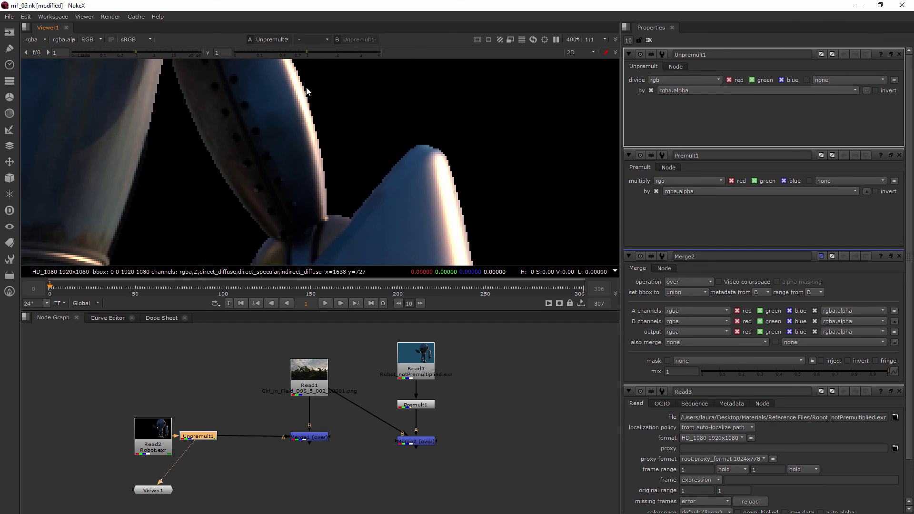
pyautogui.scroll(4, 221, 176)
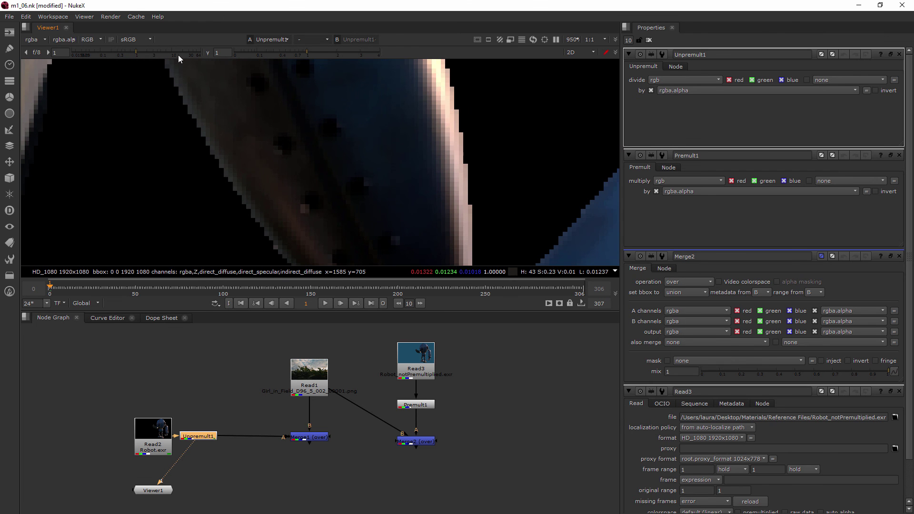
pyautogui.scroll(-12, 272, 209)
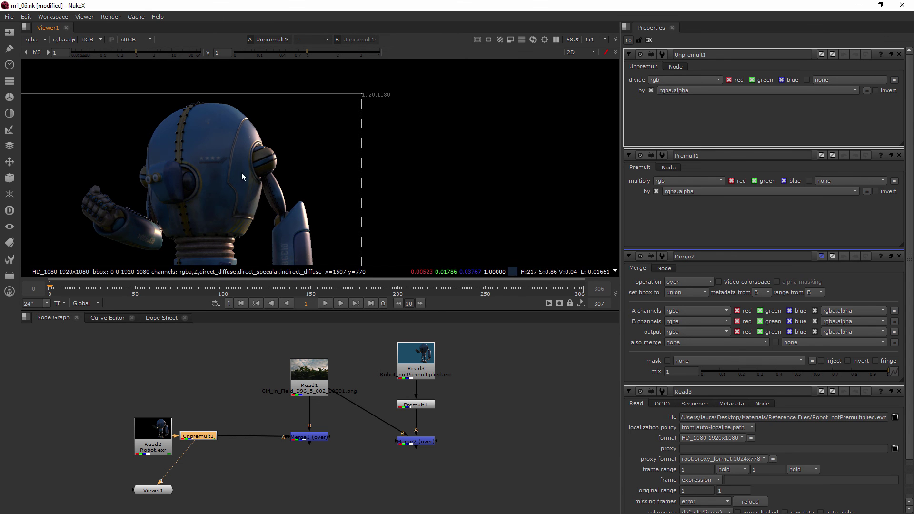
pyautogui.scroll(2, 232, 139)
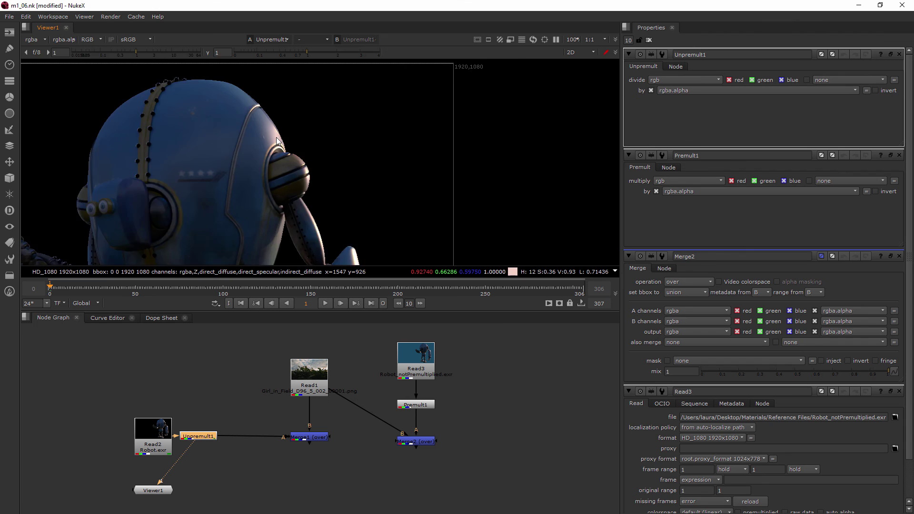
pyautogui.scroll(4, 300, 181)
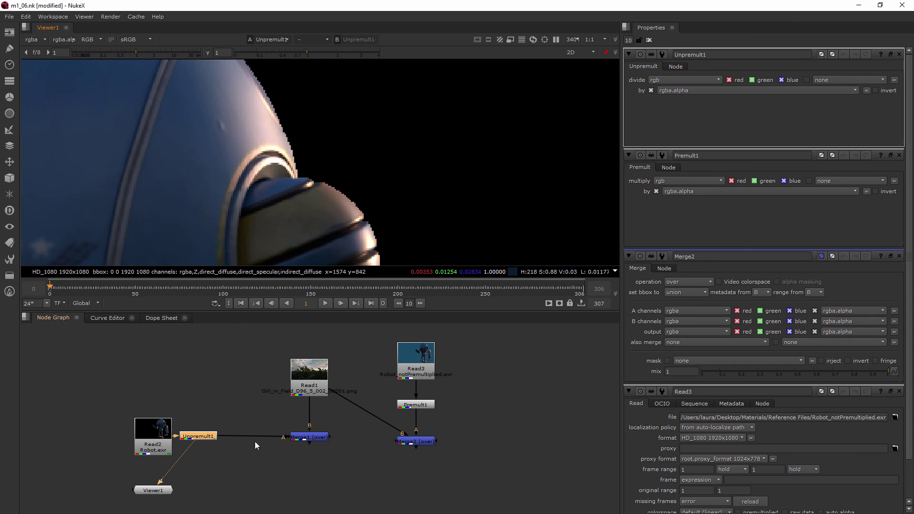
pyautogui.moveTo(145, 493); pyautogui.dragTo(226, 495)
pyautogui.click(272, 463)
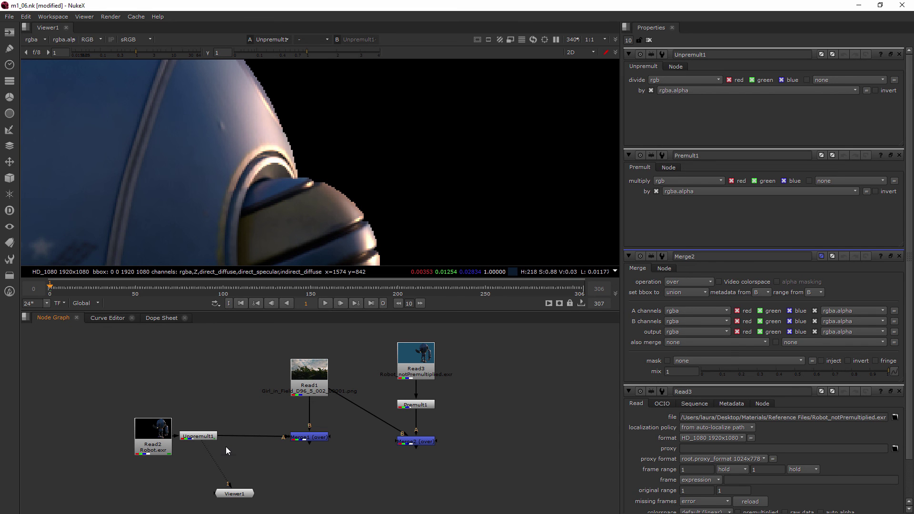
# - Insert Premult2 between Unpremult1 and Merge1 and view the full composited frame
pyautogui.press('Tab')
pyautogui.write('pr')
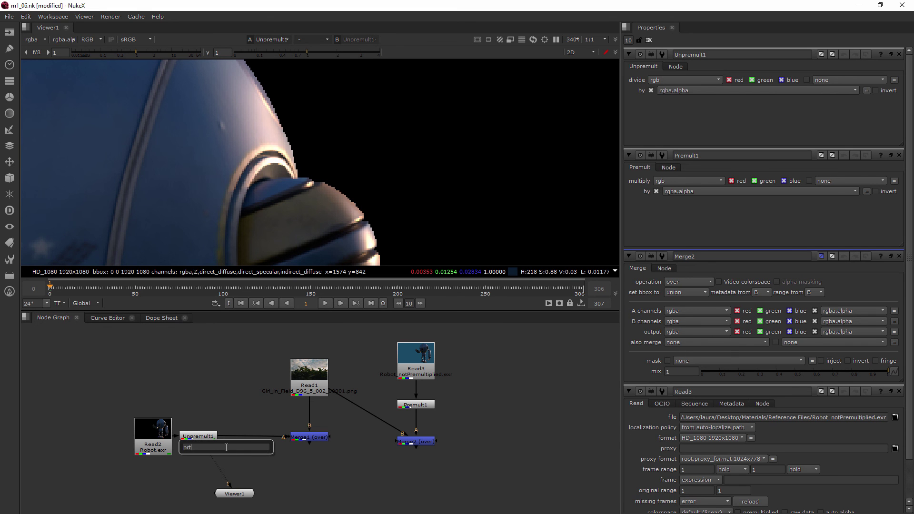
pyautogui.write('emult')
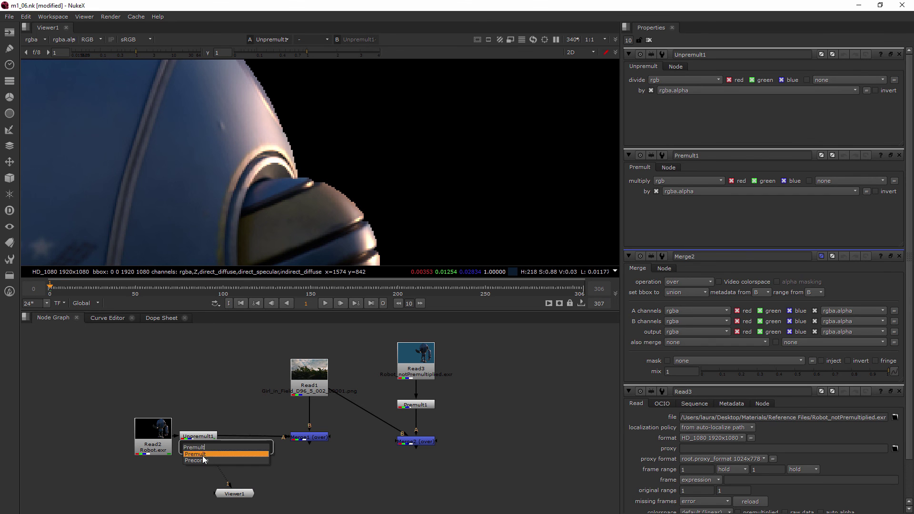
pyautogui.click(202, 456)
pyautogui.moveTo(254, 438); pyautogui.dragTo(164, 436)
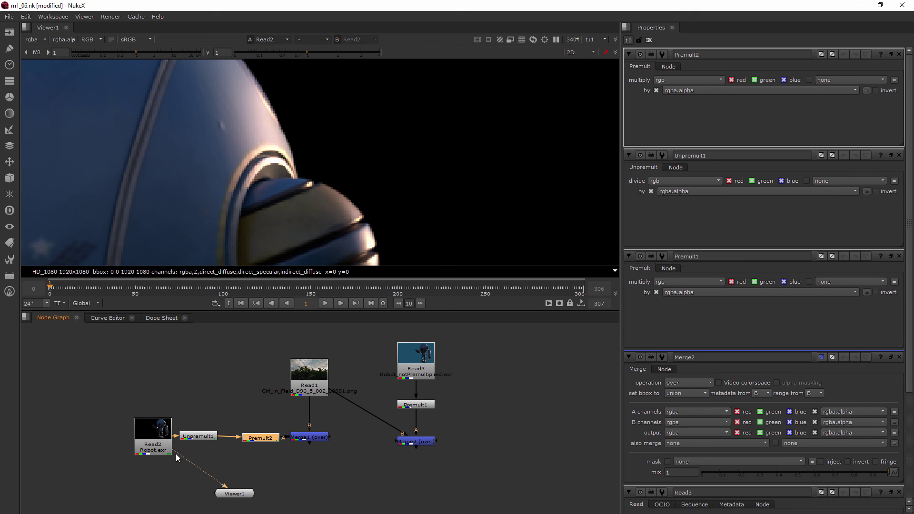
pyautogui.press('1')
pyautogui.moveTo(200, 435); pyautogui.dragTo(312, 441)
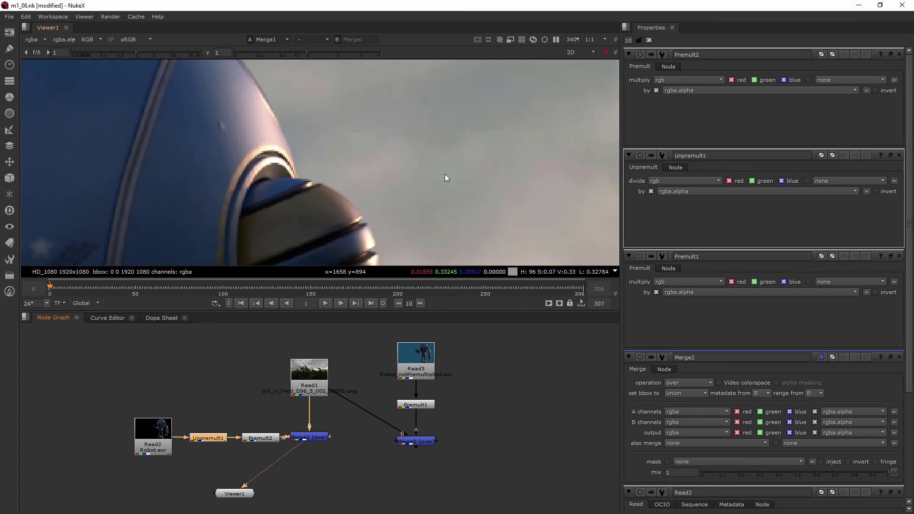
pyautogui.scroll(-5, 431, 166)
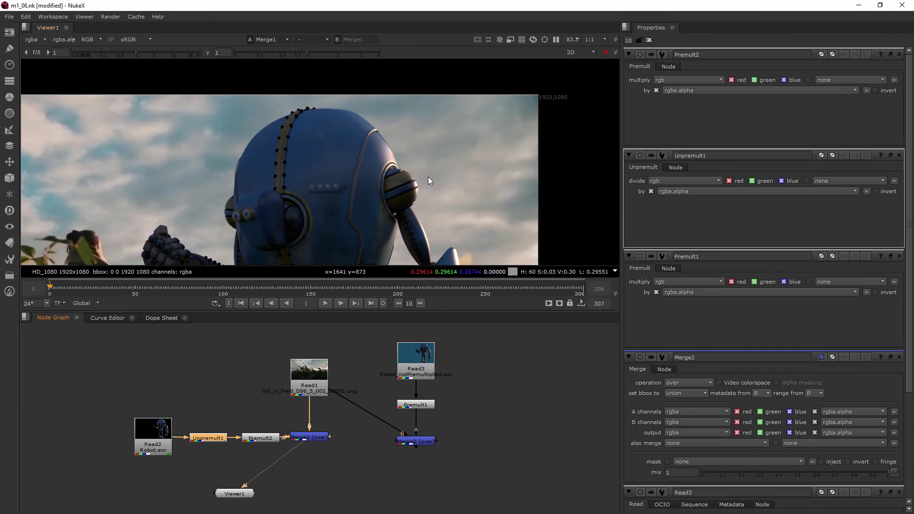
pyautogui.scroll(-3, 422, 163)
pyautogui.moveTo(423, 160); pyautogui.dragTo(436, 116, button='middle')
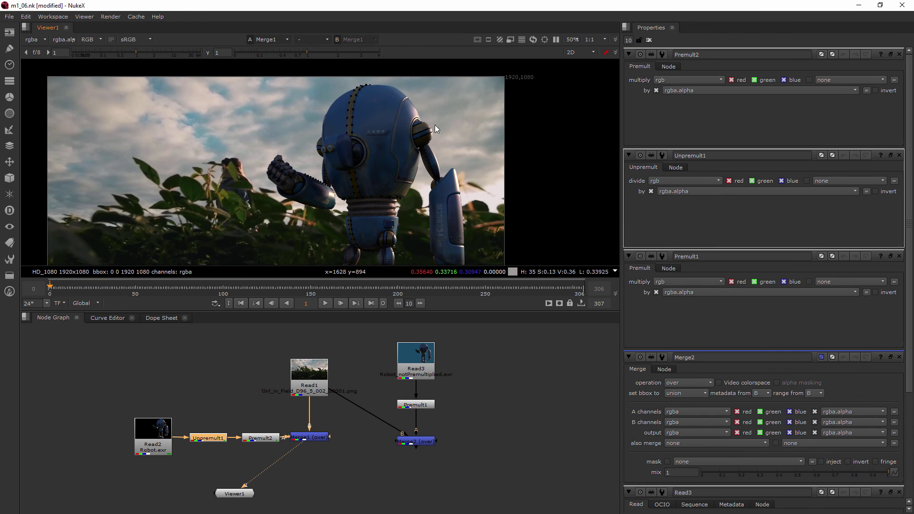
pyautogui.scroll(-1, 425, 170)
pyautogui.moveTo(424, 170); pyautogui.dragTo(422, 155, button='middle')
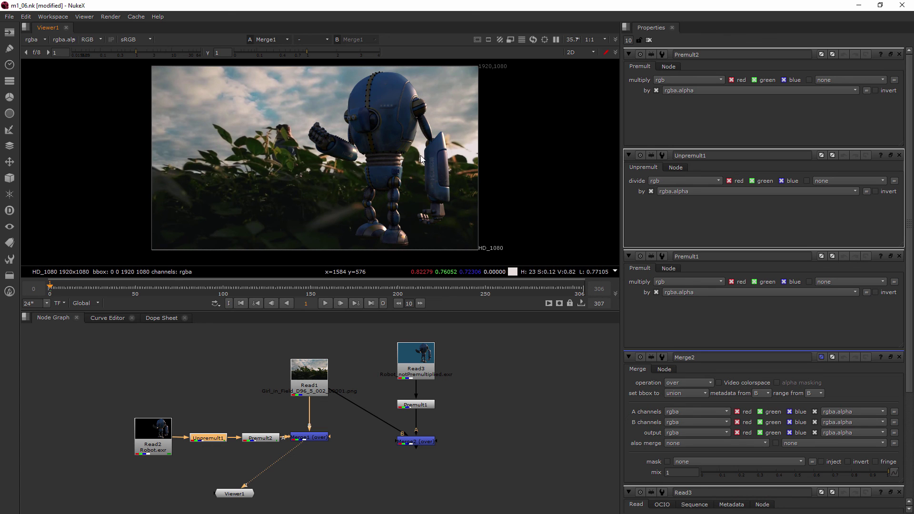
# - Switch Viewer1 to Merge2, place it below Merge2, and zoom on the robot's head
pyautogui.moveTo(298, 447); pyautogui.dragTo(414, 442)
pyautogui.moveTo(252, 494); pyautogui.dragTo(426, 487)
pyautogui.scroll(2, 401, 113)
pyautogui.scroll(1, 404, 103)
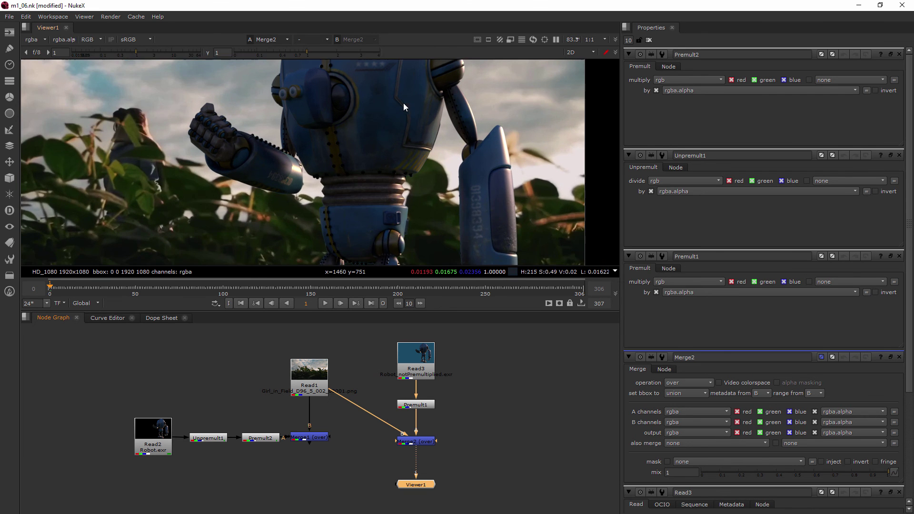
pyautogui.moveTo(403, 103); pyautogui.dragTo(390, 182, button='middle')
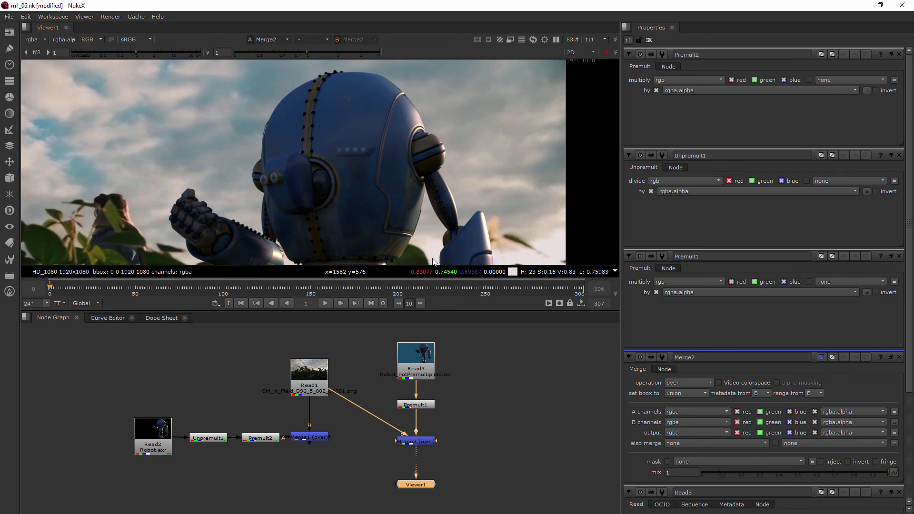